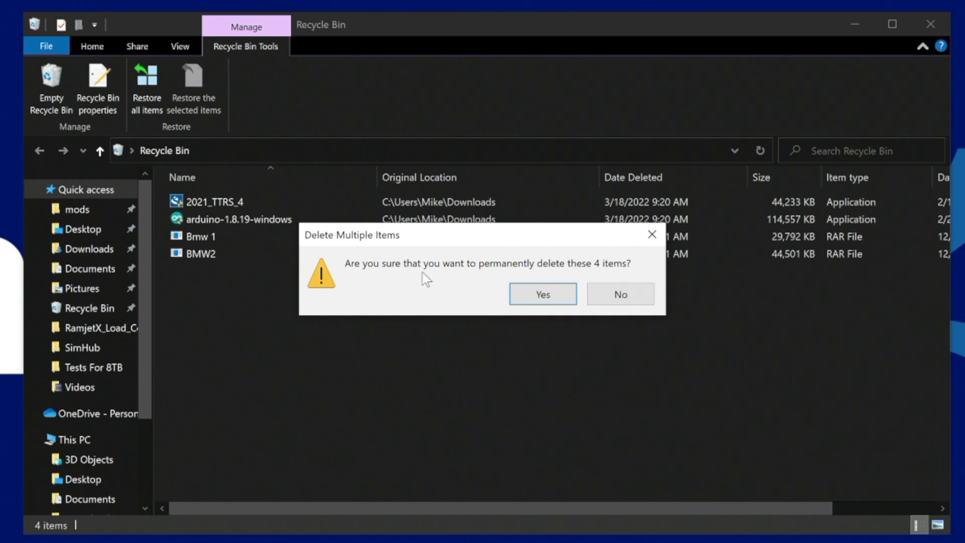
- Permanently delete all four items in the Recycle Bin
click(554, 297)
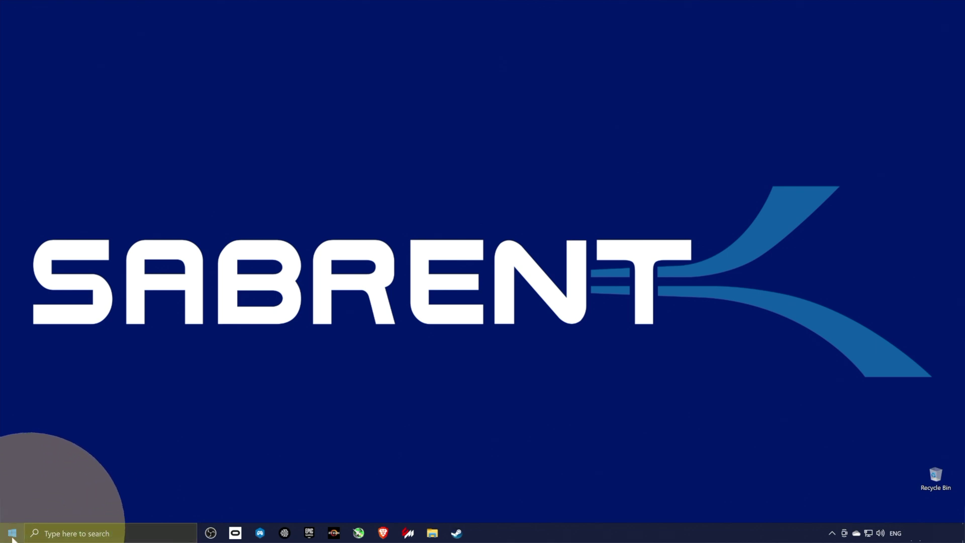
- Go to the system's storage settings in Windows Settings and open the Storage Sense configuration page
click(12, 533)
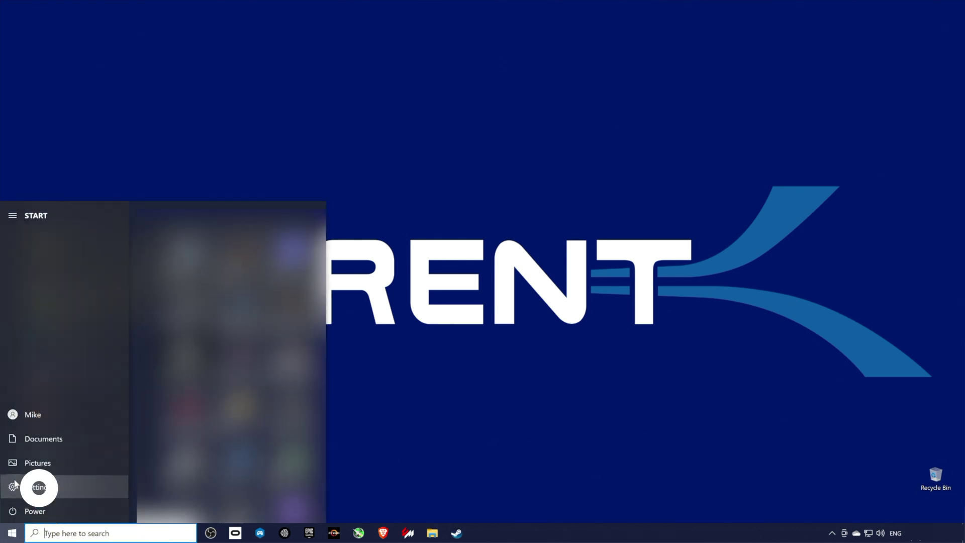
click(15, 486)
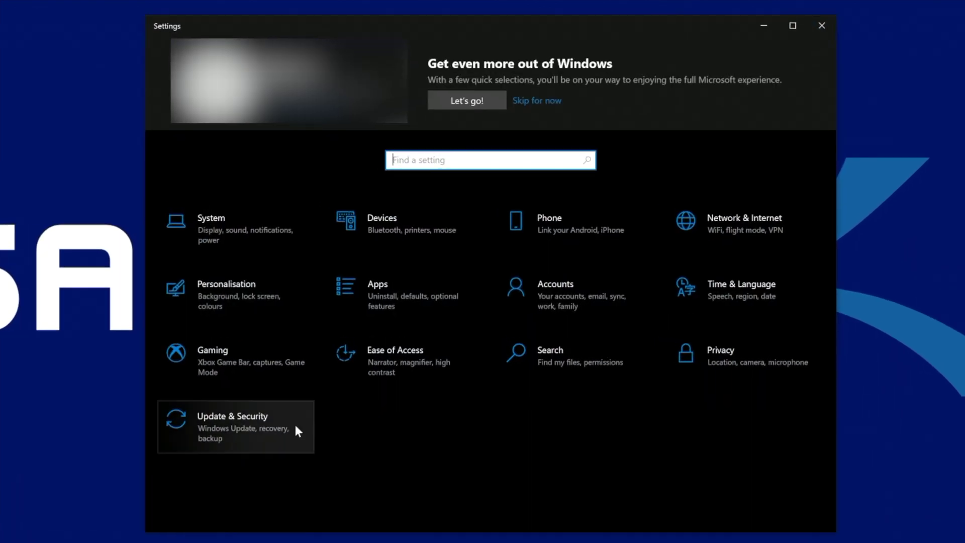
click(236, 219)
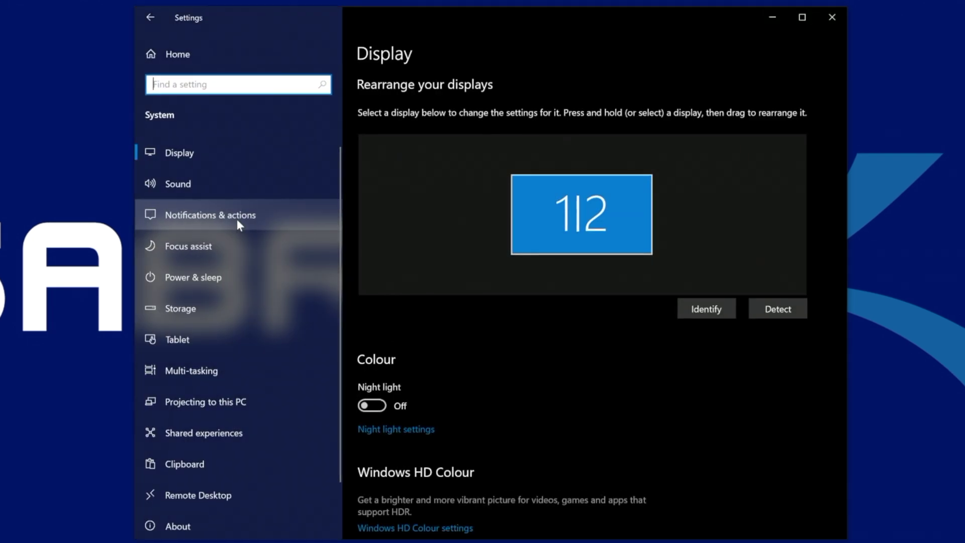
click(210, 317)
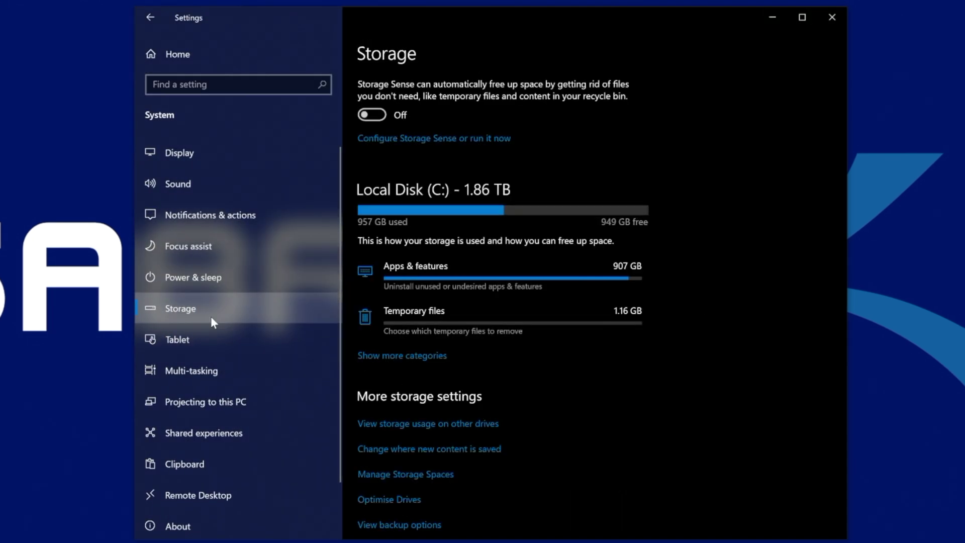
click(468, 143)
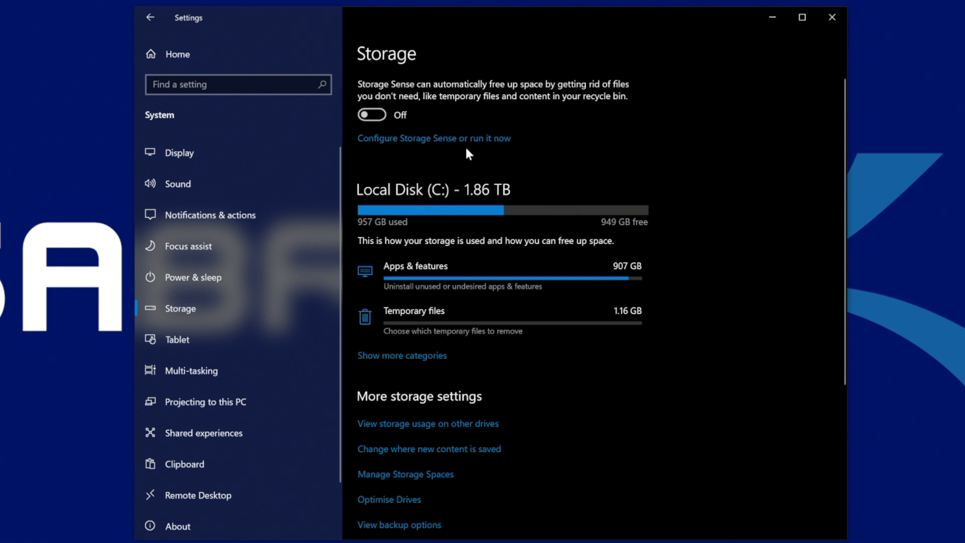
click(447, 146)
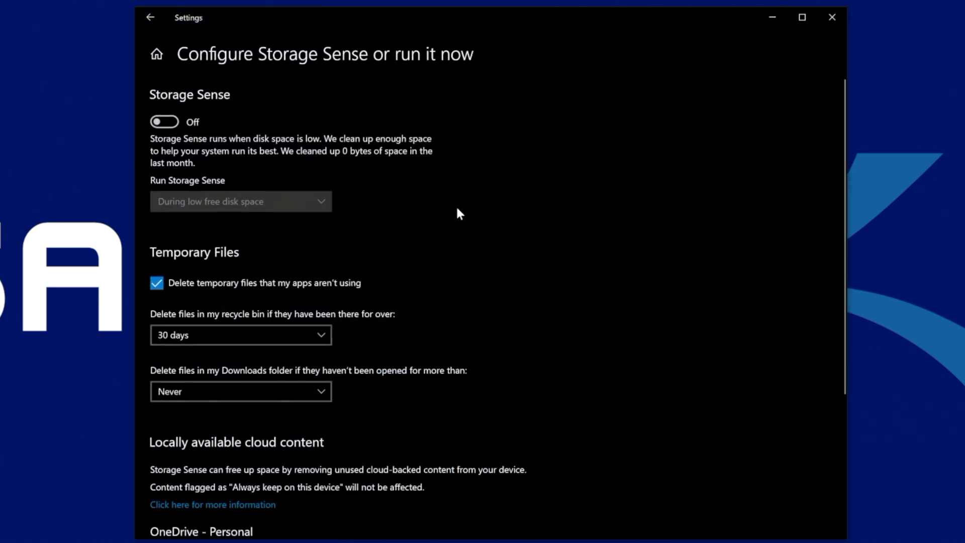
- Turn on Storage Sense and set it to run during low free disk space
click(167, 122)
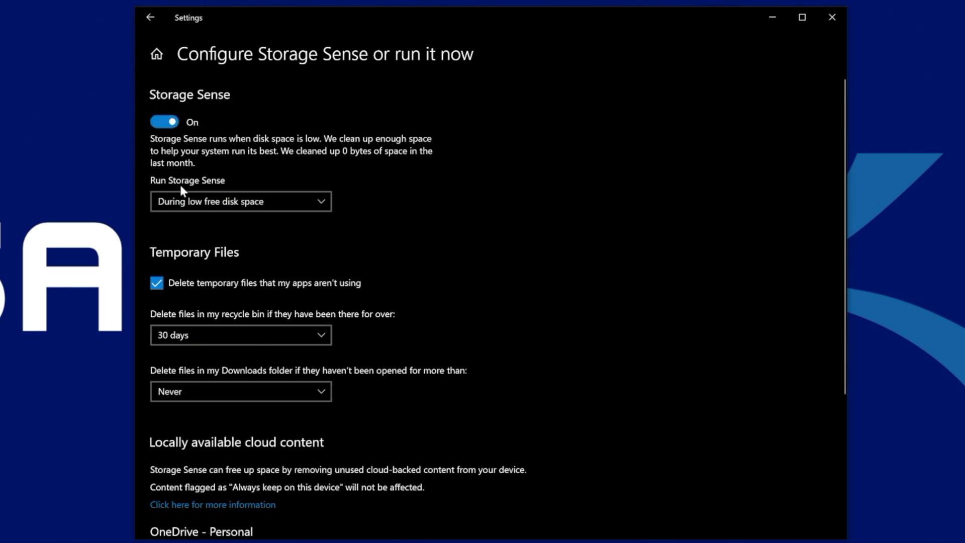
click(204, 200)
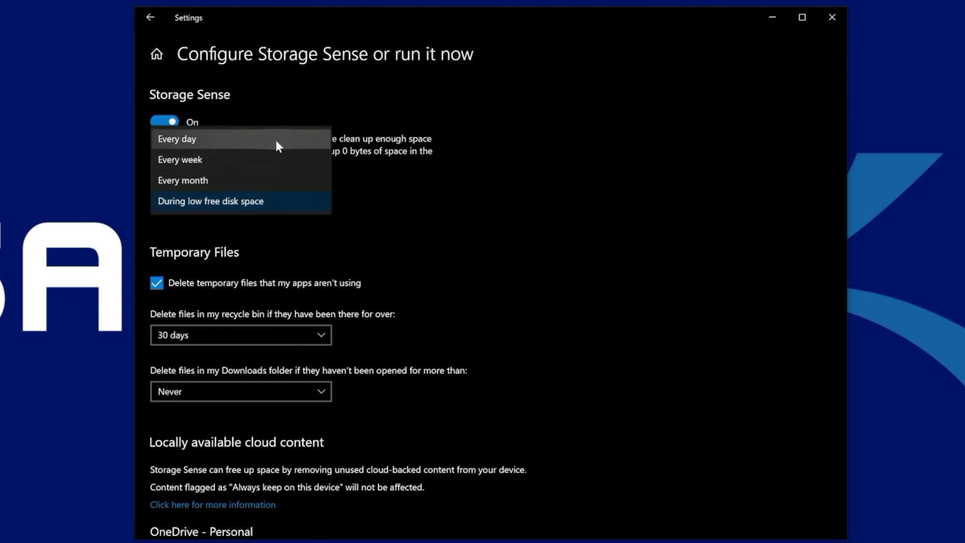
click(260, 203)
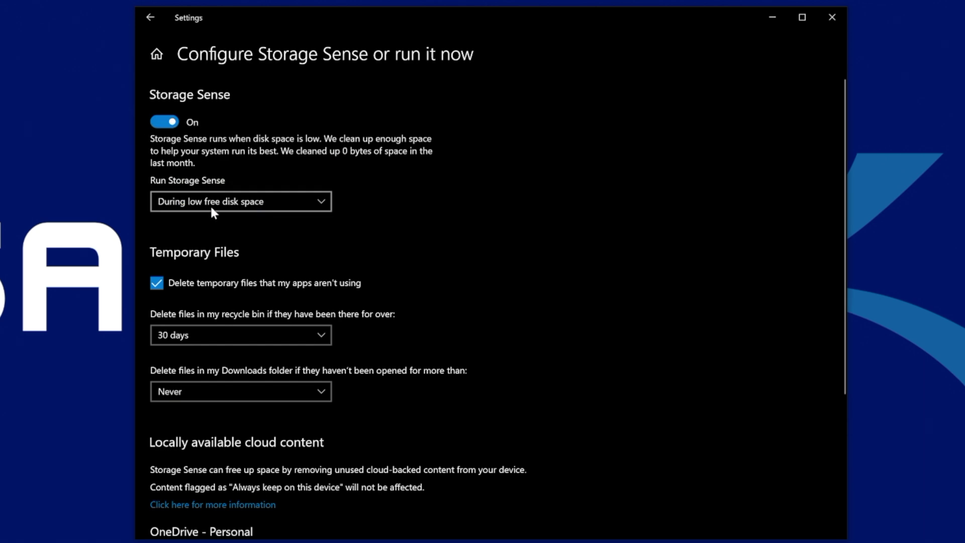
- Try the Never, 1 day and 14 days limits for deleting recycle bin files, ending on 30 days
scroll(226, 243, down, 1)
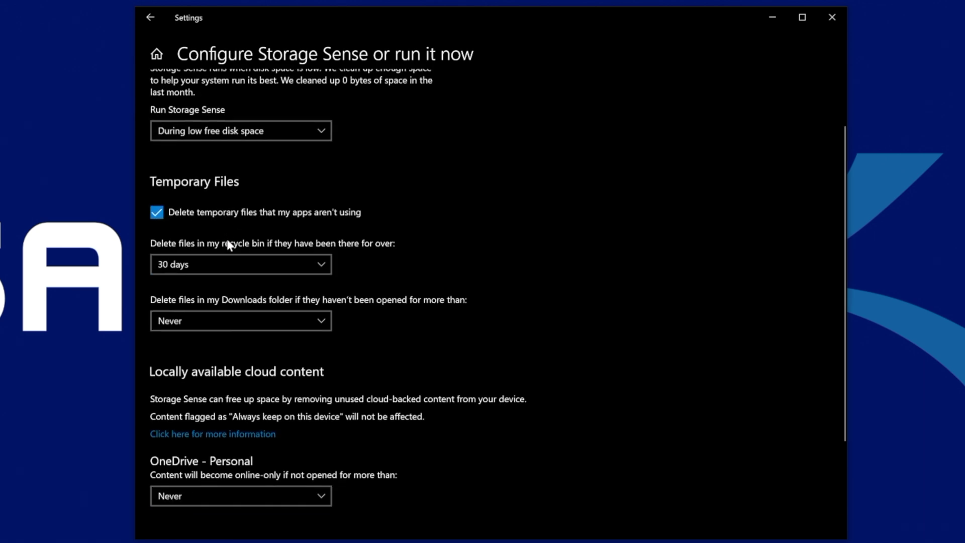
click(298, 262)
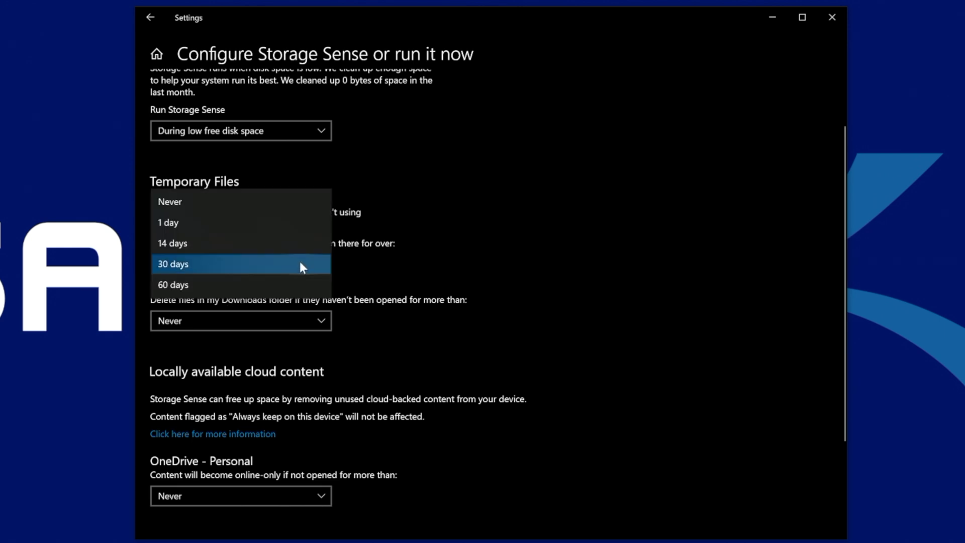
click(249, 200)
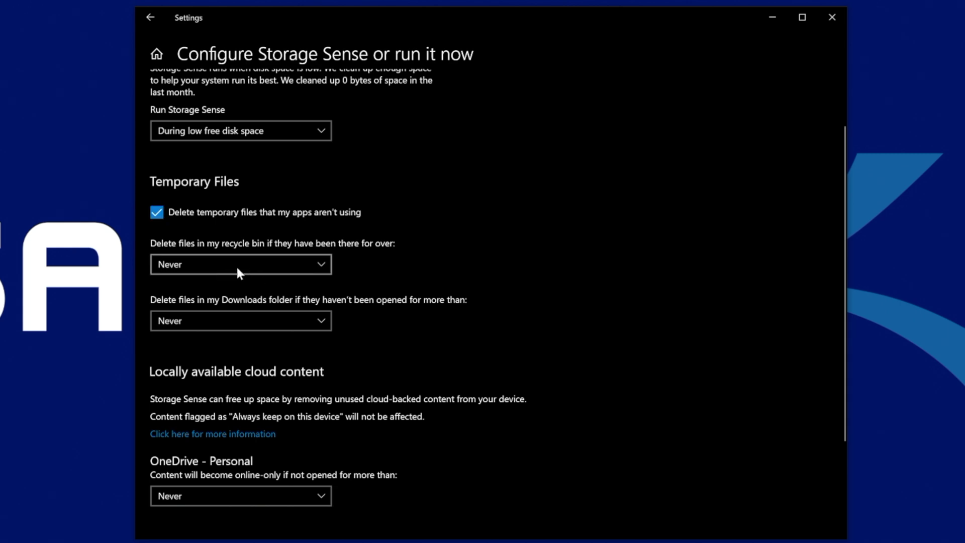
click(250, 264)
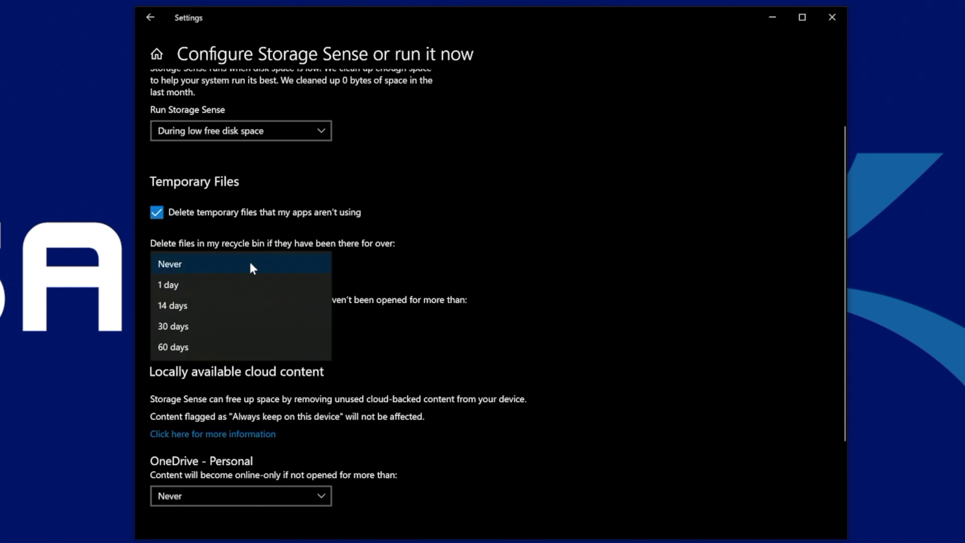
click(237, 287)
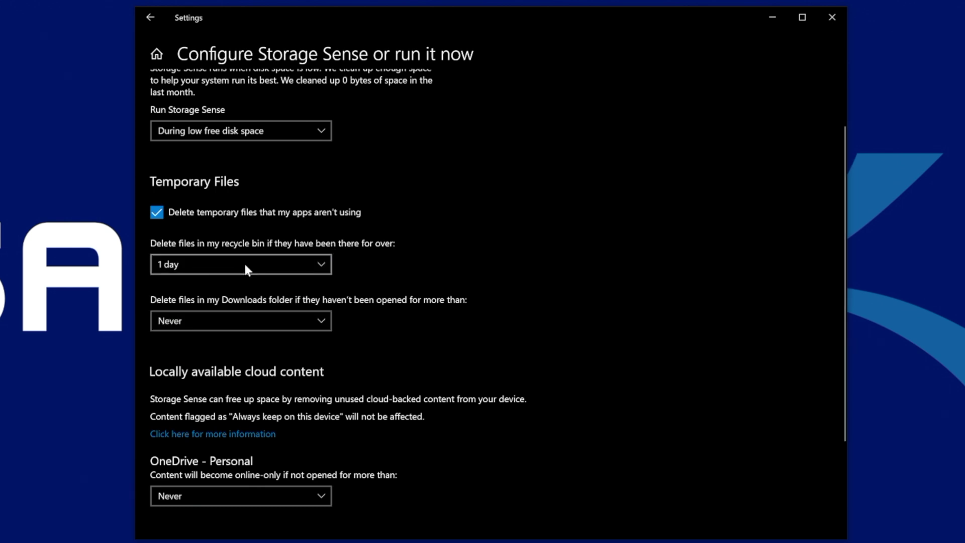
click(244, 262)
click(234, 286)
click(244, 273)
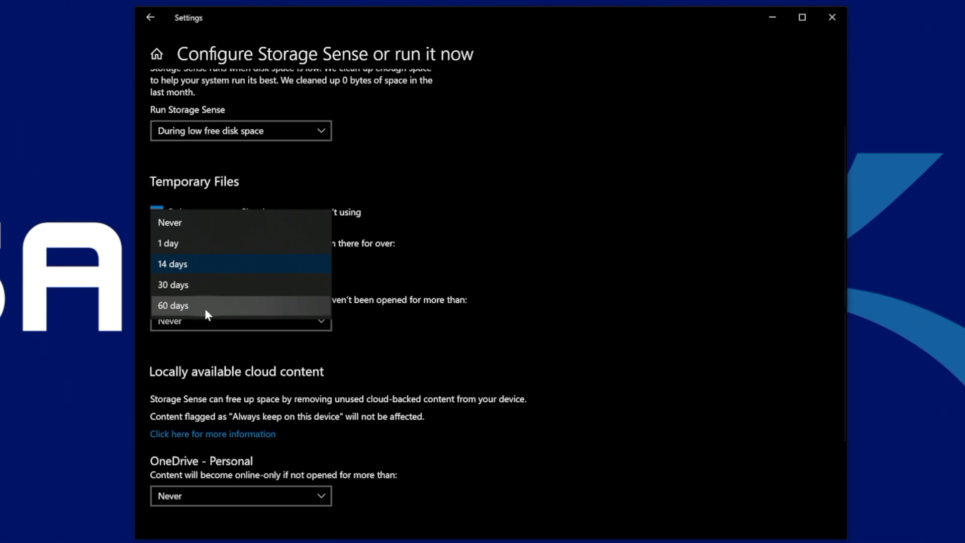
click(213, 288)
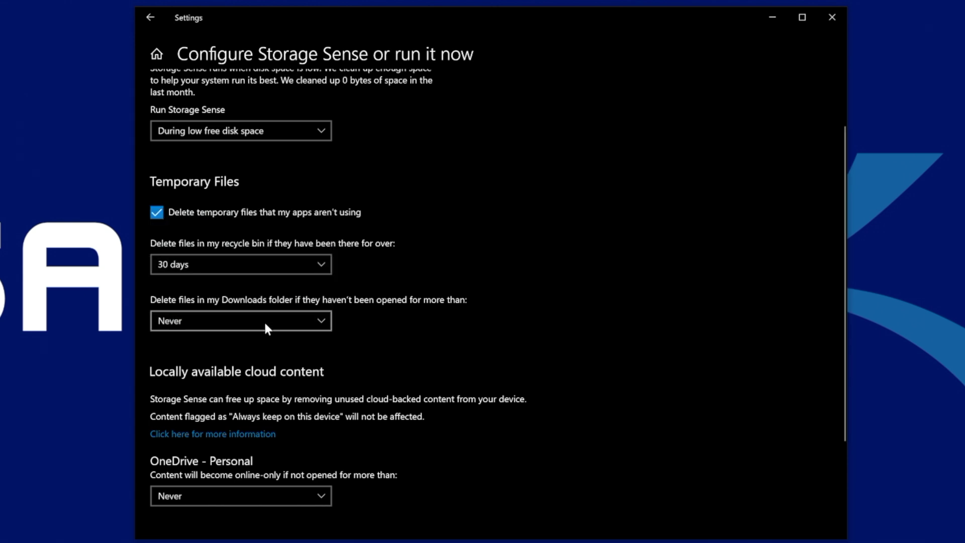
- Set Storage Sense to delete Downloads files unopened for more than 14 days and start an immediate clean-up
click(233, 320)
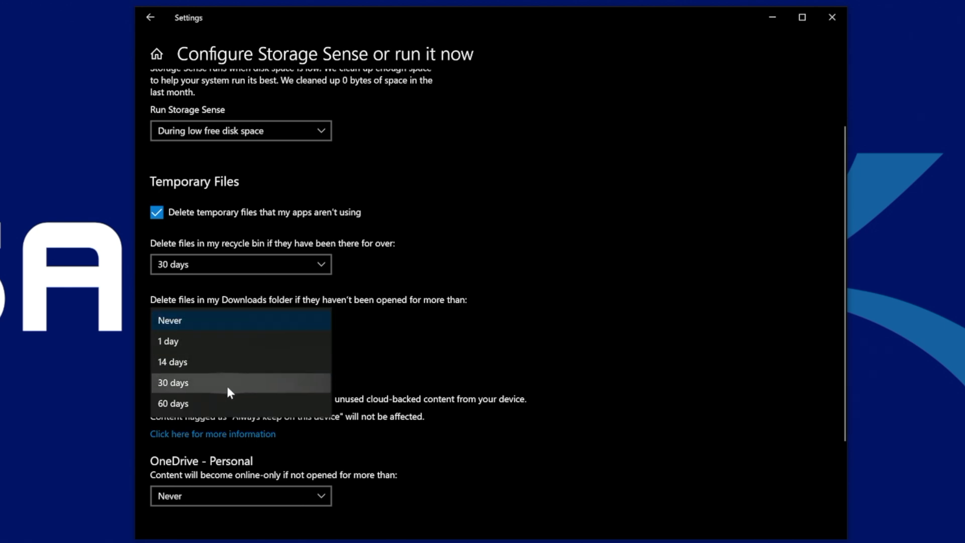
click(235, 360)
scroll(306, 367, down, 3)
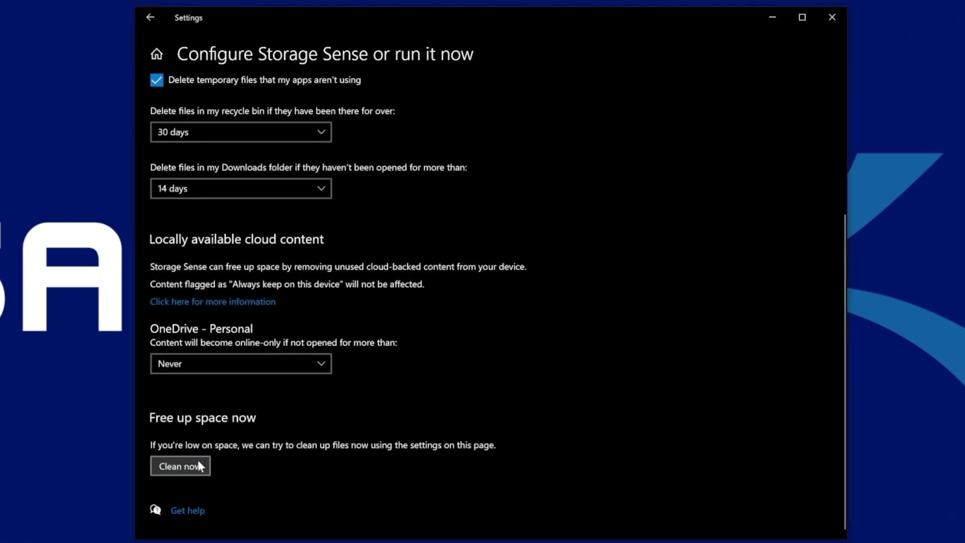
click(195, 463)
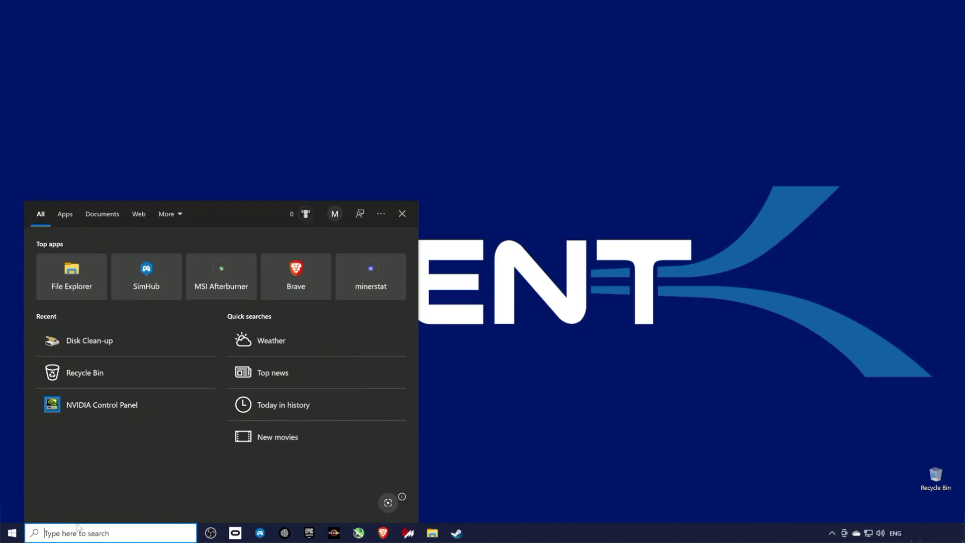
- Find and open Disk Clean-up for drive C: and extend its scan to system files
text(disk )
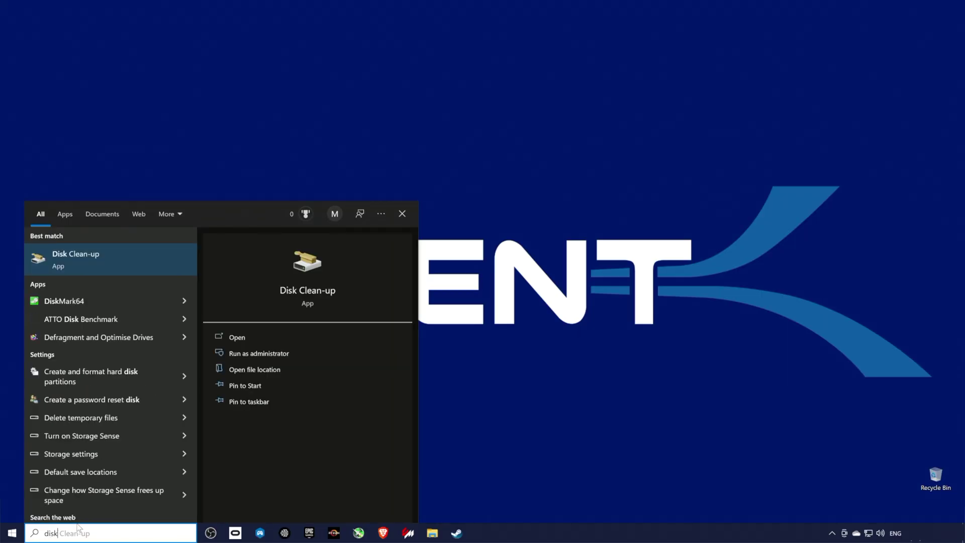
text(c)
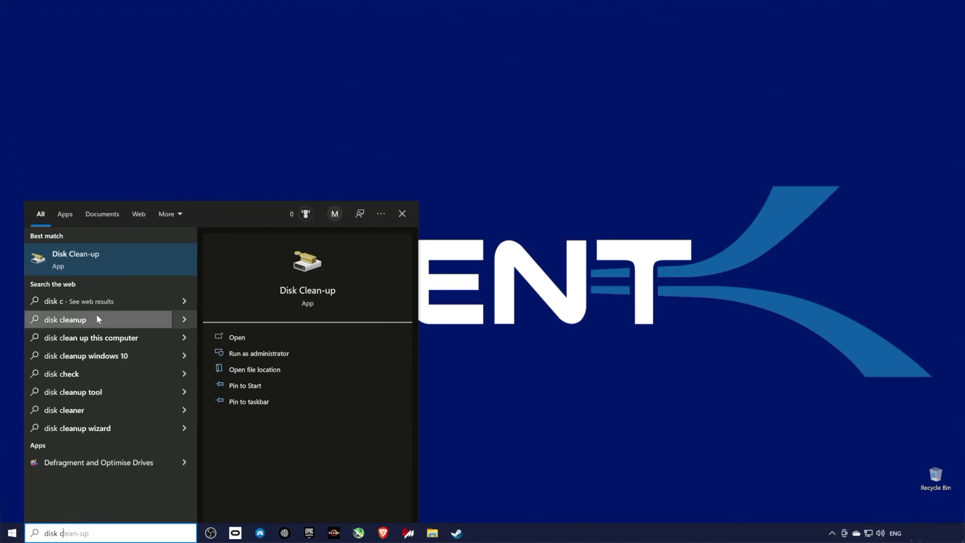
click(107, 263)
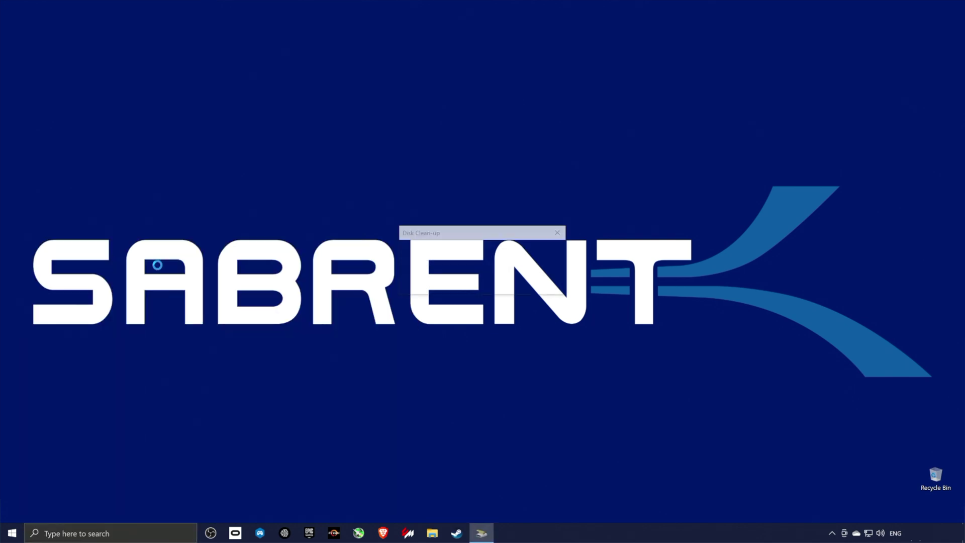
drag(177, 74, 481, 164)
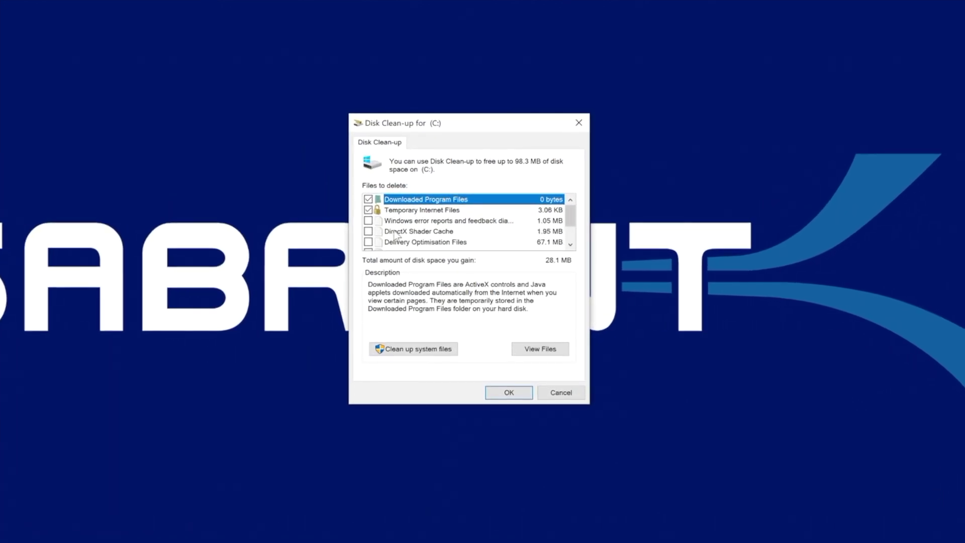
click(387, 350)
click(448, 353)
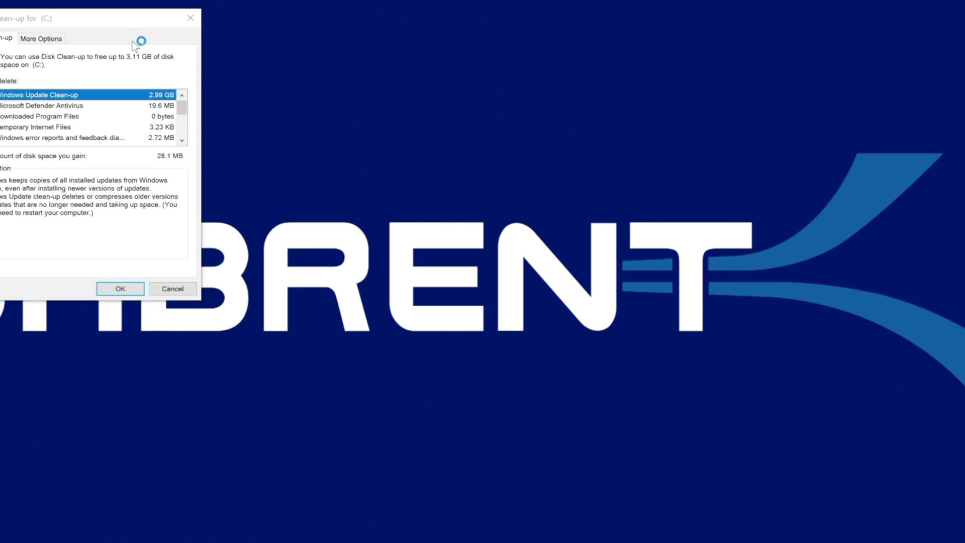
- Add Language Resource Files, Recycle Bin and Temporary files to the clean-up selection and permanently delete the selected files
drag(126, 17, 503, 107)
scroll(424, 206, down, 3)
scroll(423, 207, up, 3)
scroll(421, 215, down, 2)
click(357, 209)
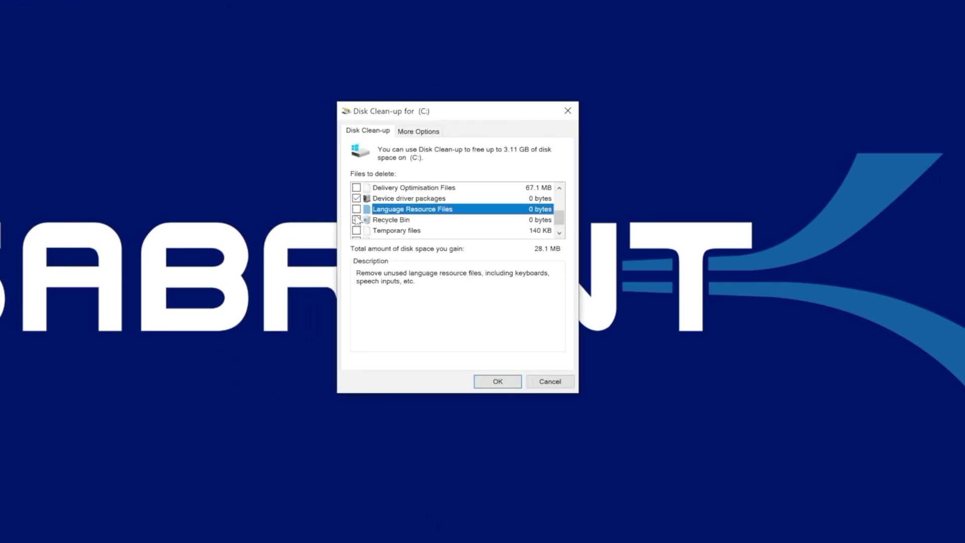
click(492, 382)
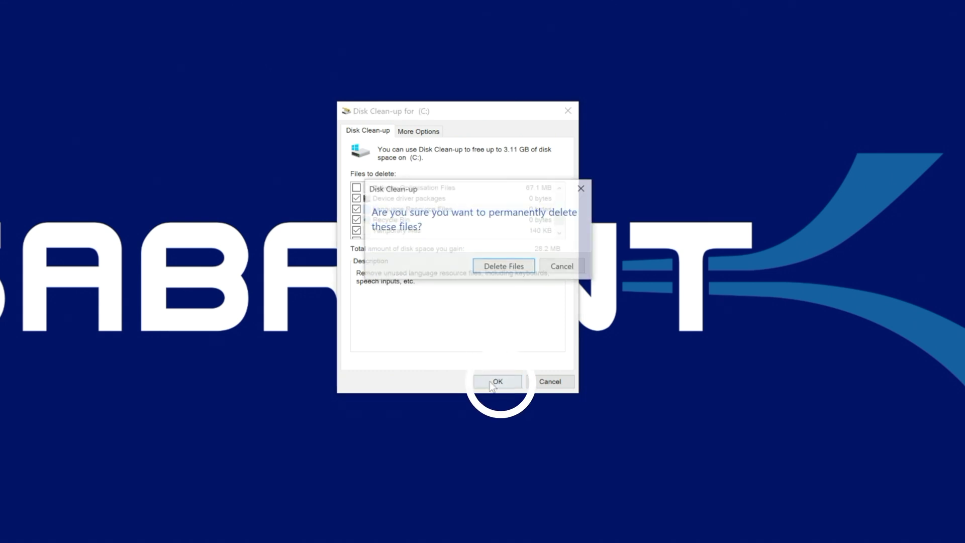
click(509, 268)
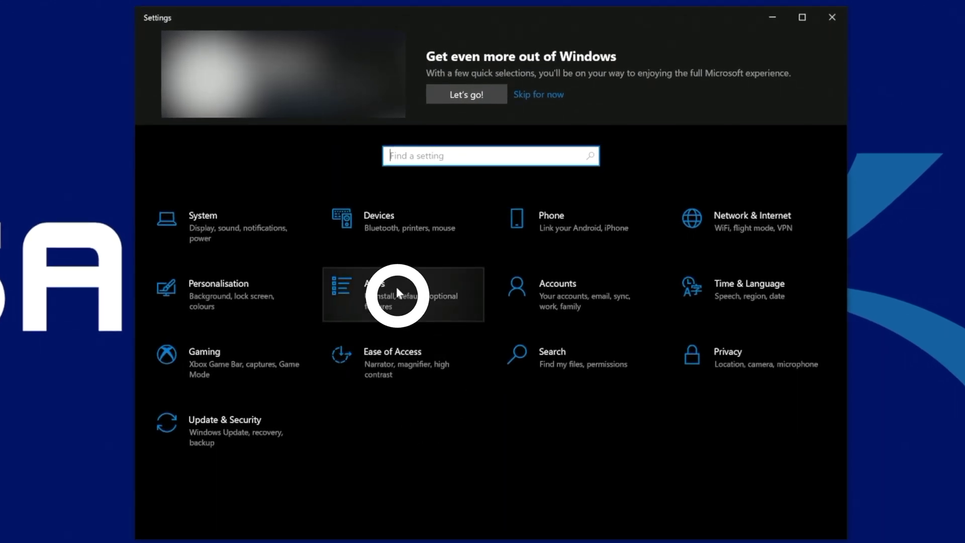
- Sort the installed apps in Windows Settings by size and start uninstalling Cinebench
click(401, 289)
click(222, 154)
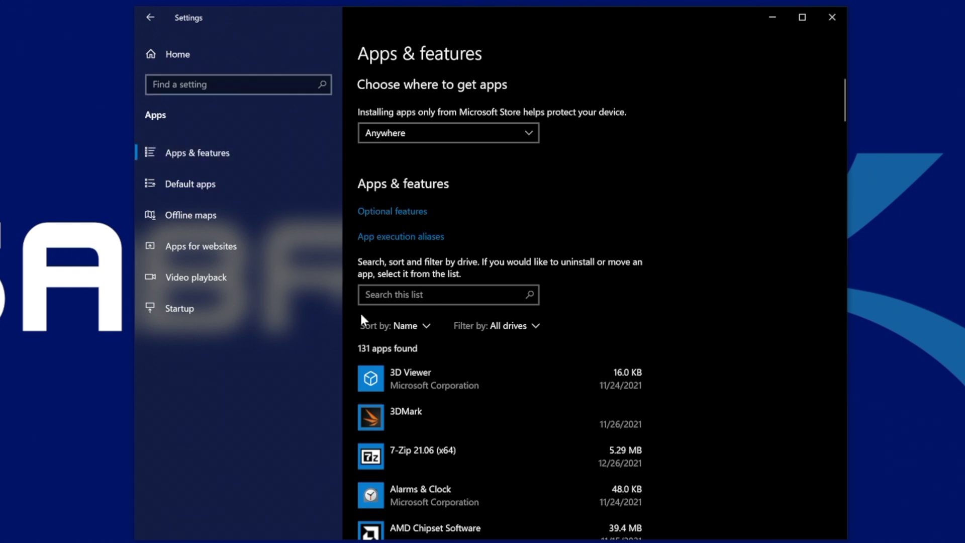
click(420, 324)
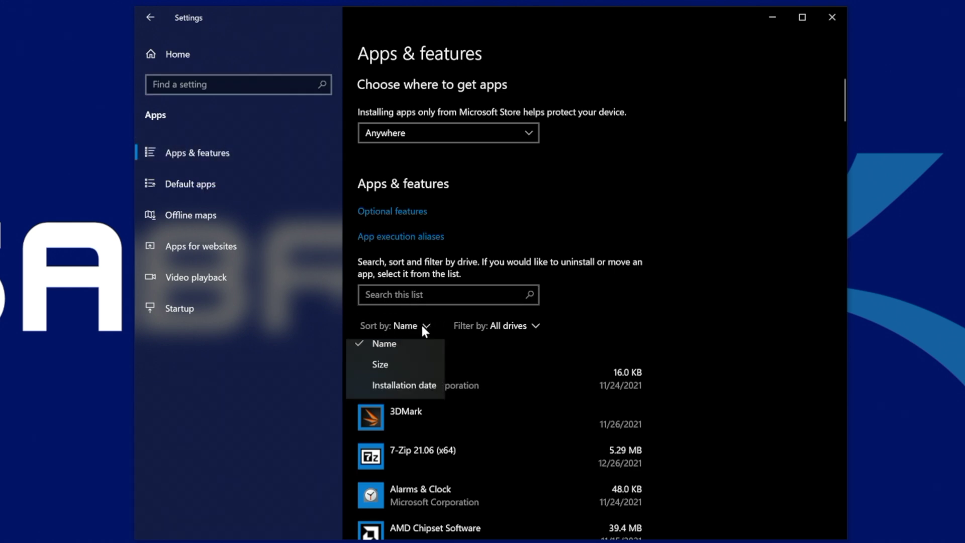
click(397, 370)
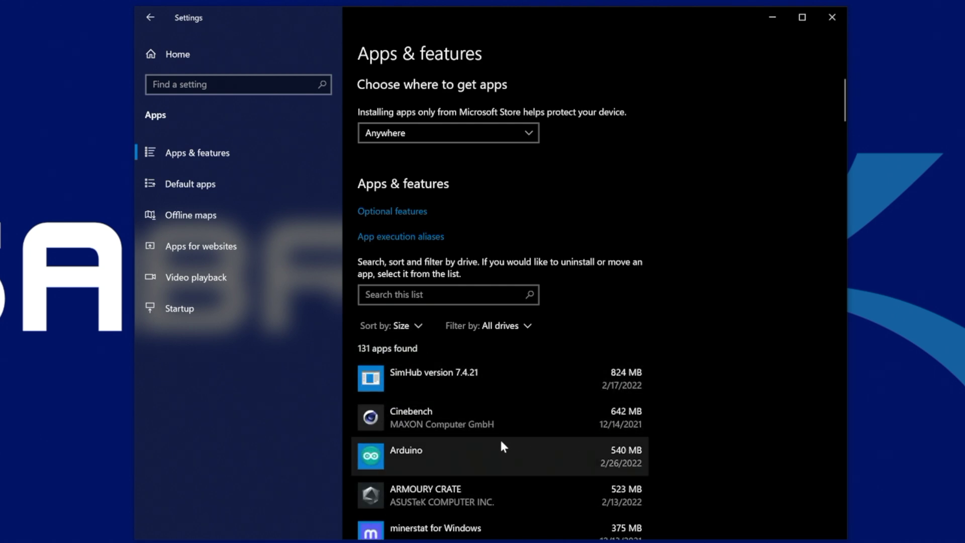
click(535, 422)
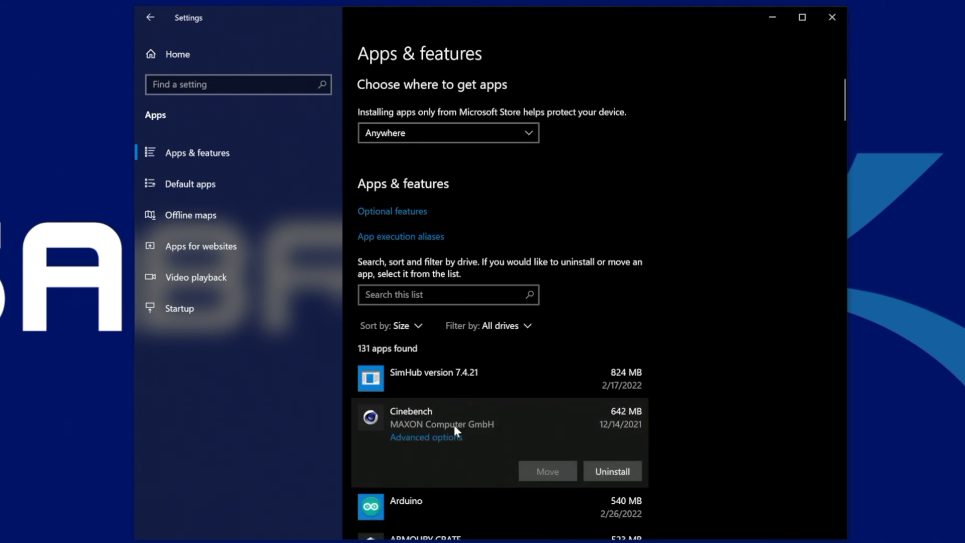
click(628, 472)
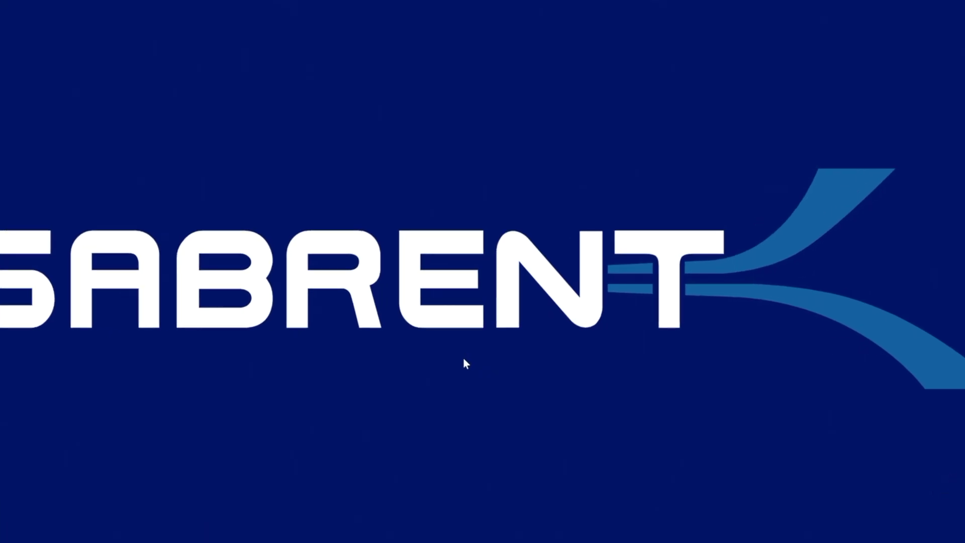
- Move the v2touch-win64 (1) folder from Downloads to the USB (D:) drive in File Explorer
key(super+e)
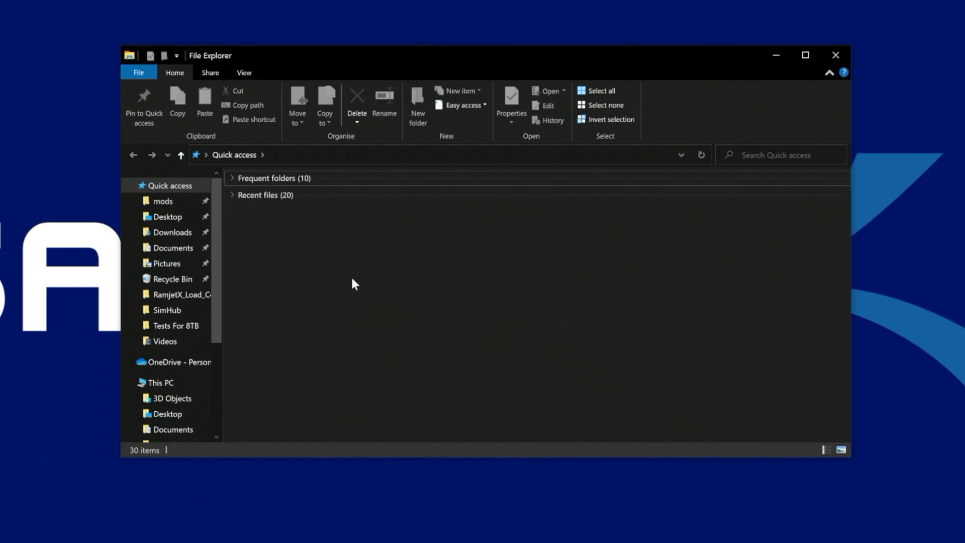
click(172, 232)
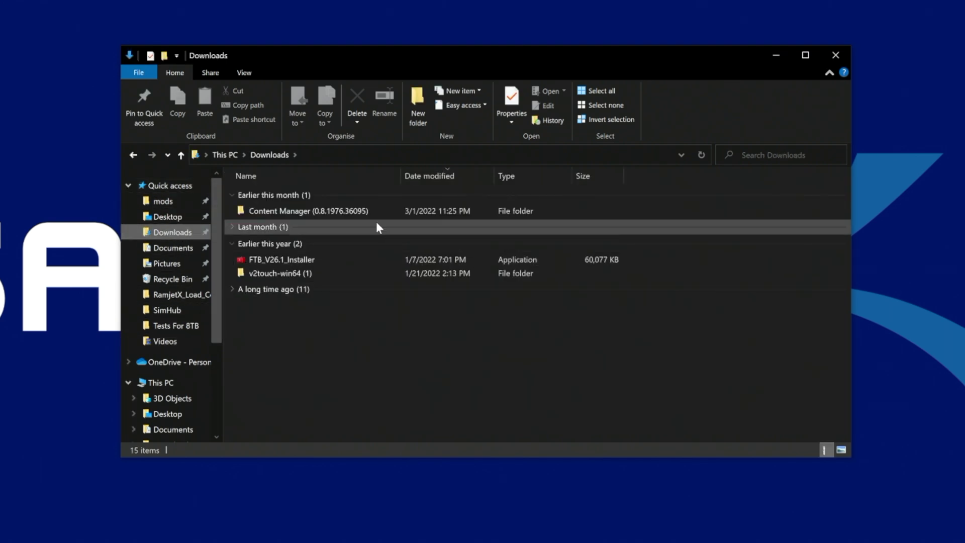
click(338, 272)
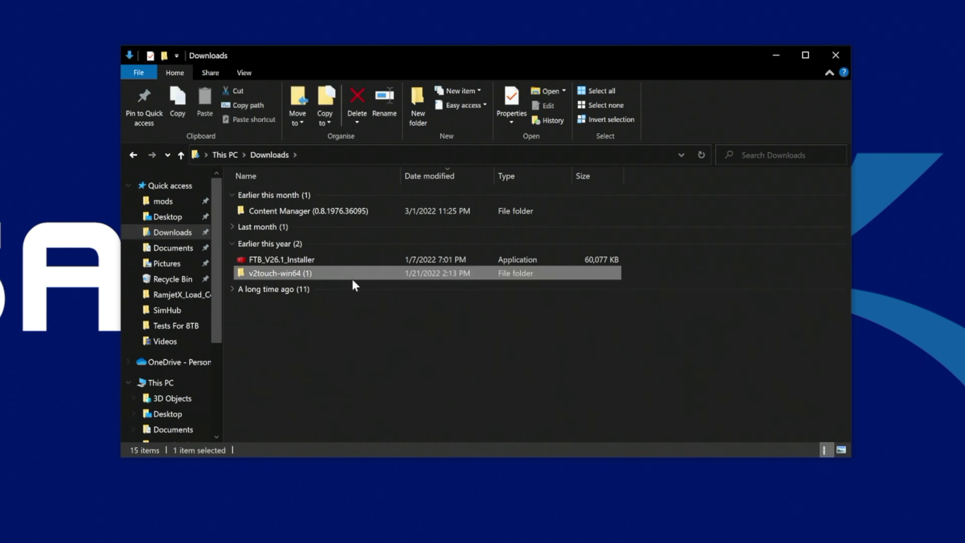
click(176, 73)
click(300, 113)
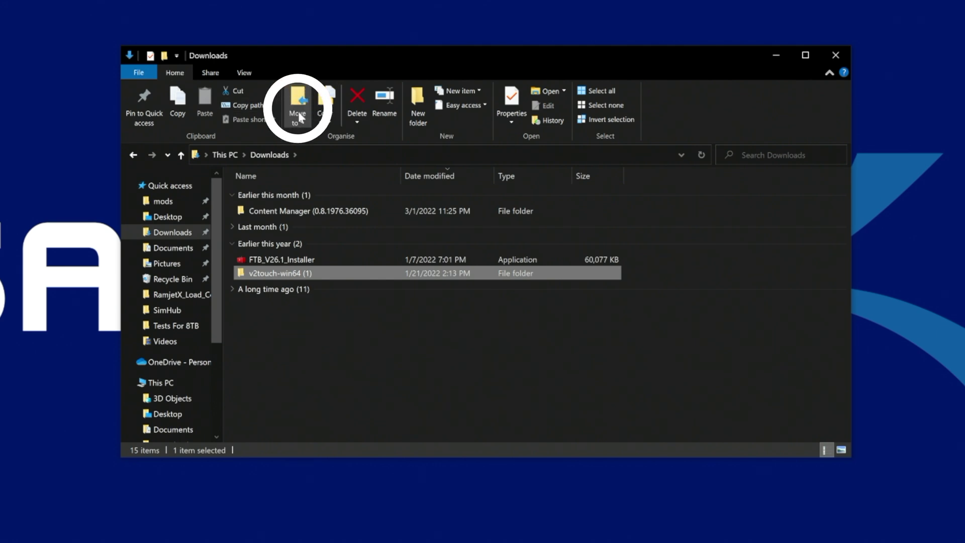
click(333, 409)
drag(566, 232, 565, 287)
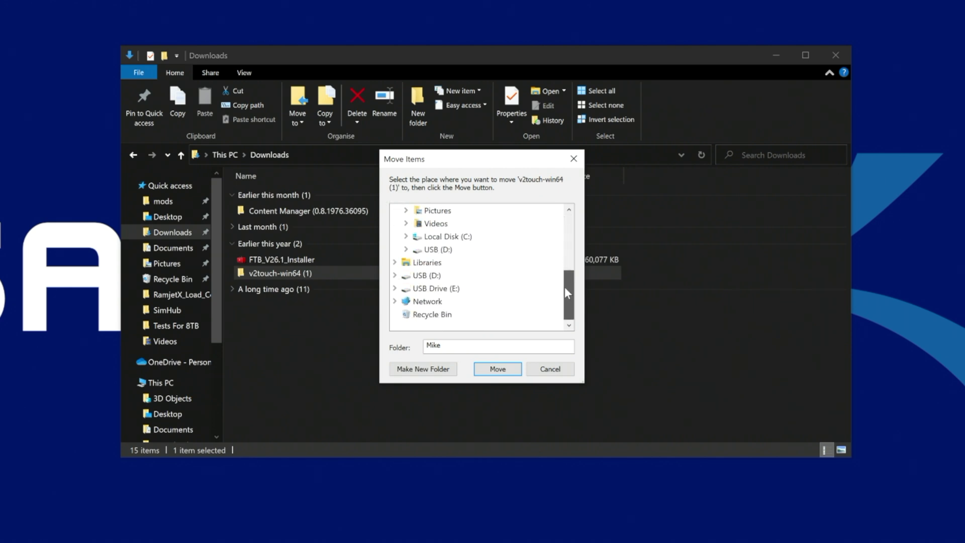
click(434, 277)
click(496, 372)
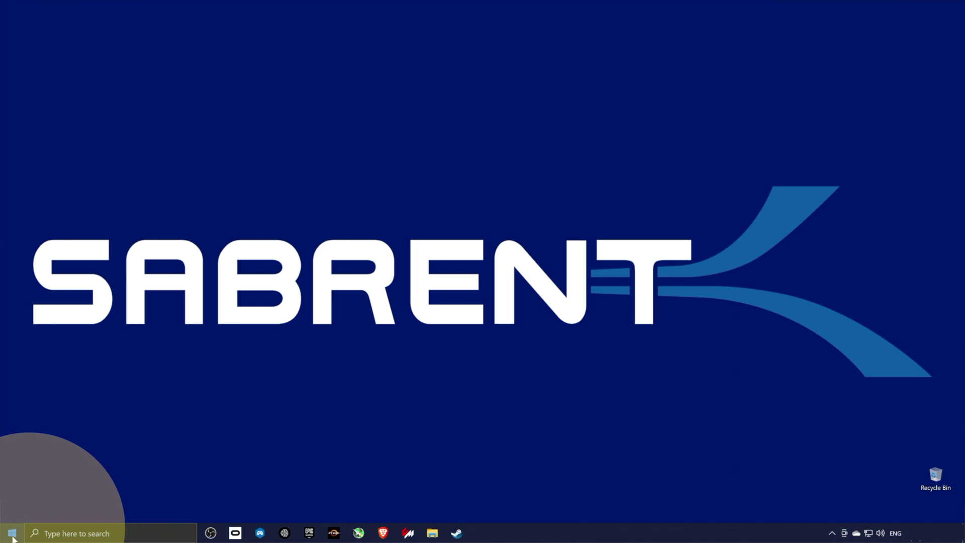
- Open the Windows storage settings for changing where new content is saved
click(12, 534)
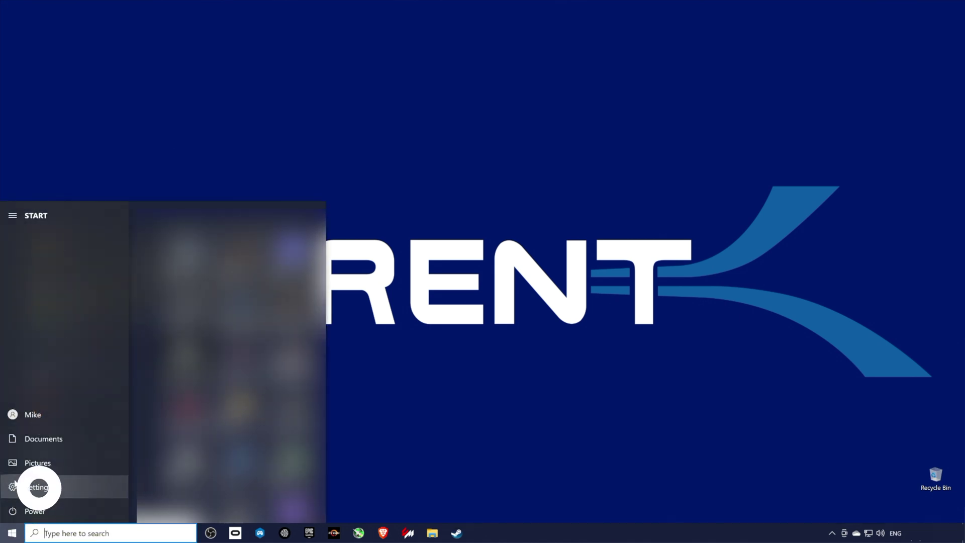
click(15, 485)
click(302, 247)
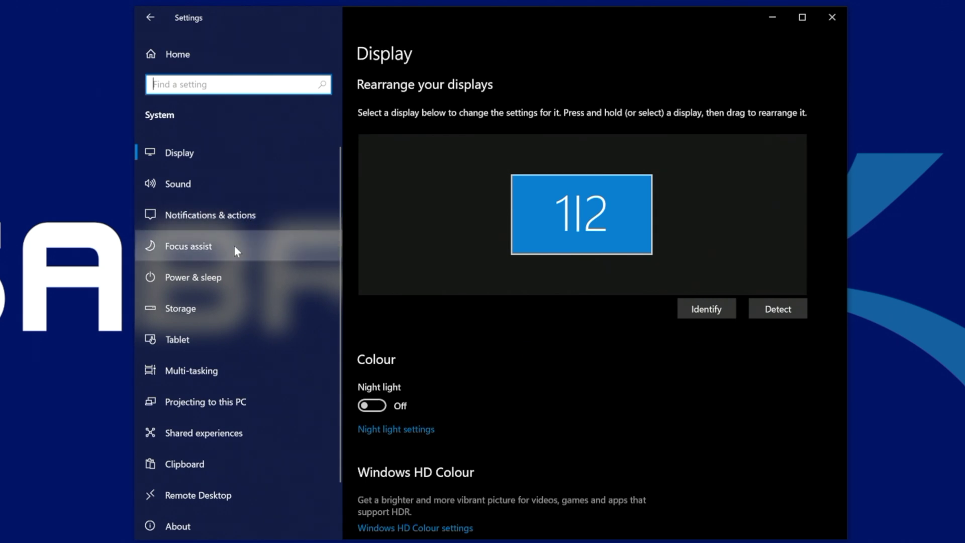
click(215, 314)
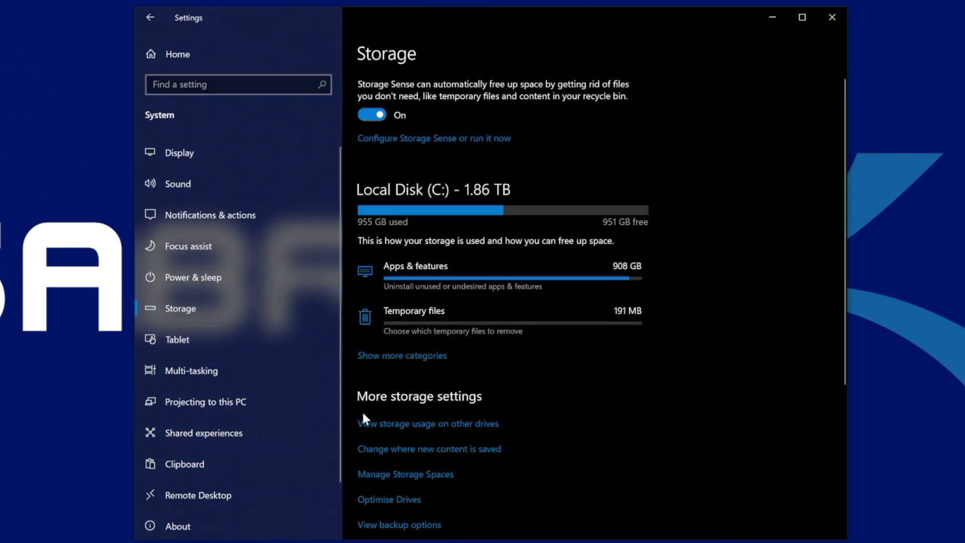
click(433, 454)
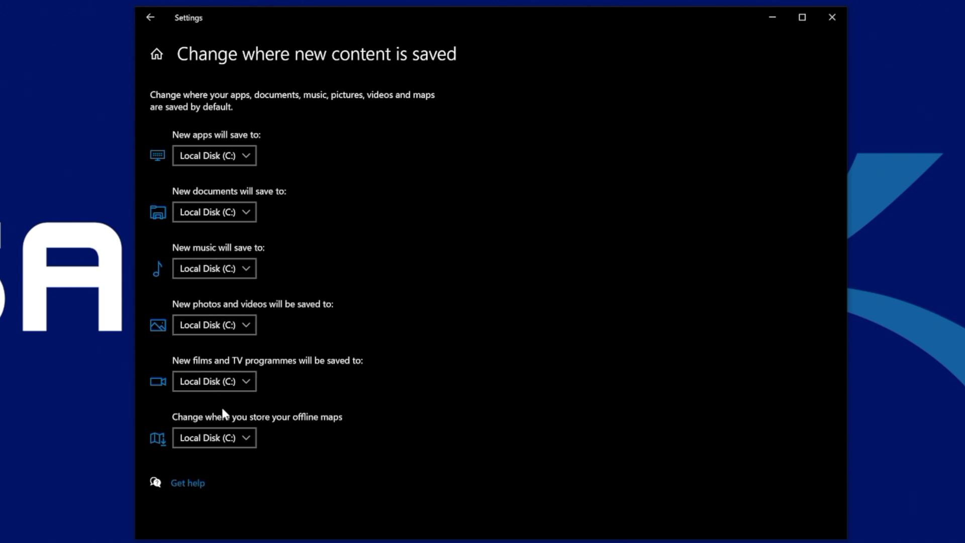
- Select USB (D:) as the save location for new apps and new documents
click(229, 157)
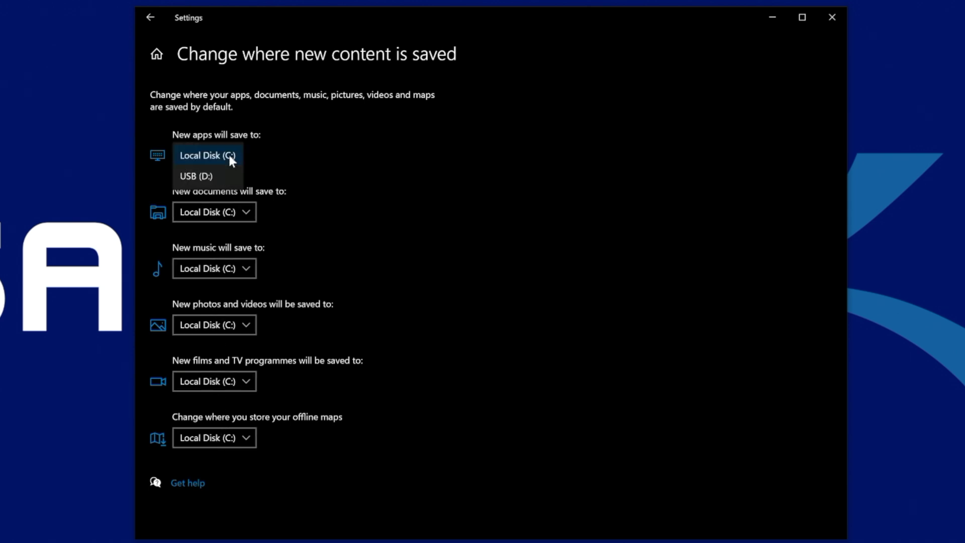
click(211, 179)
click(225, 211)
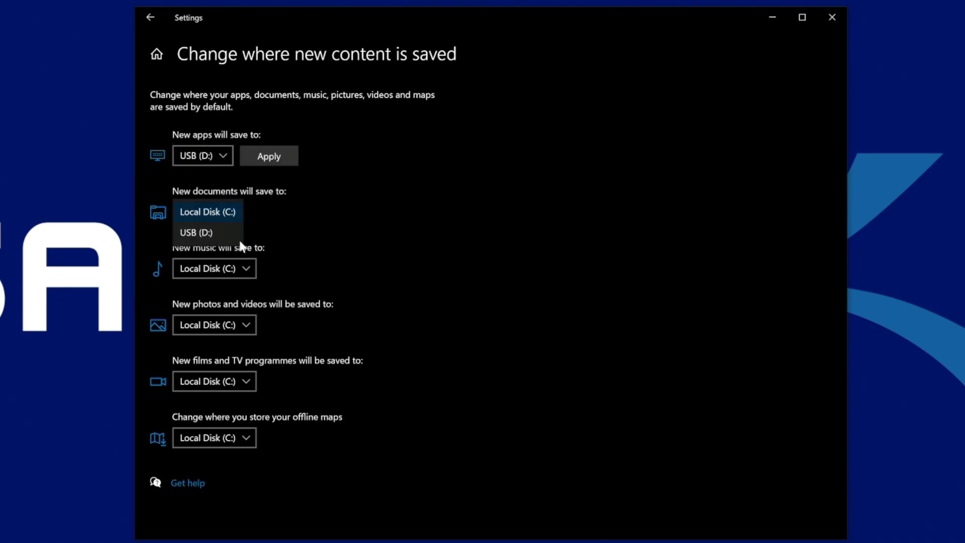
click(212, 235)
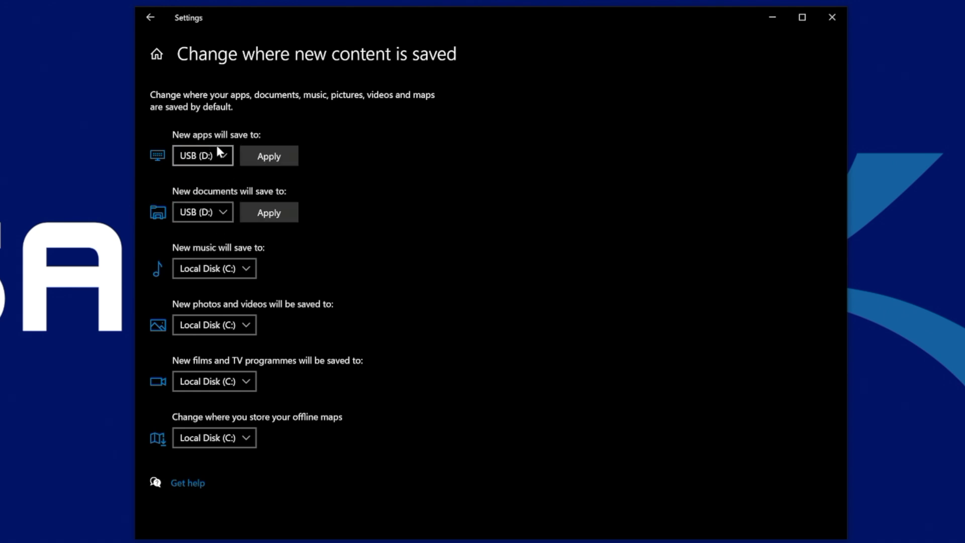
- Set new music to save to USB (D:) and apply it, and select USB (D:) for new photos and videos
click(239, 267)
click(231, 284)
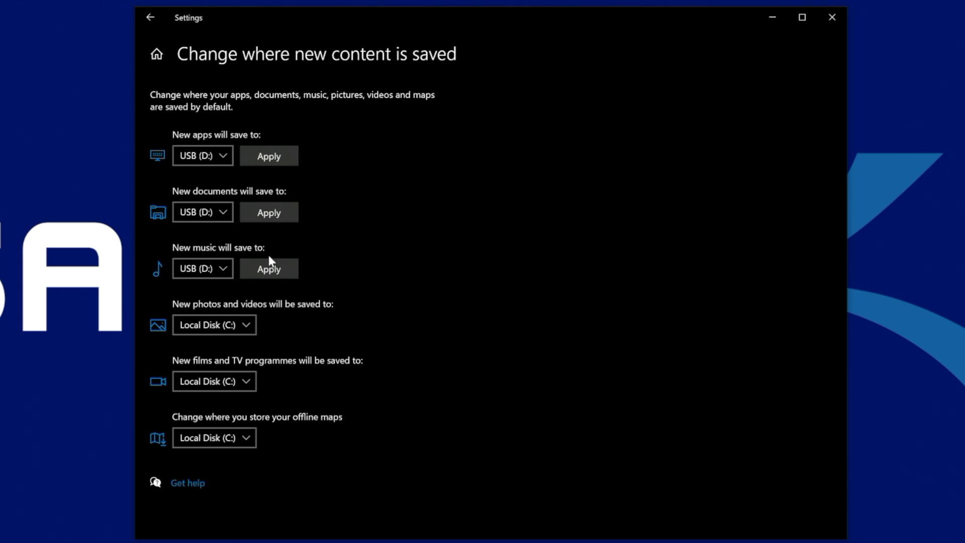
click(271, 268)
click(244, 324)
click(208, 346)
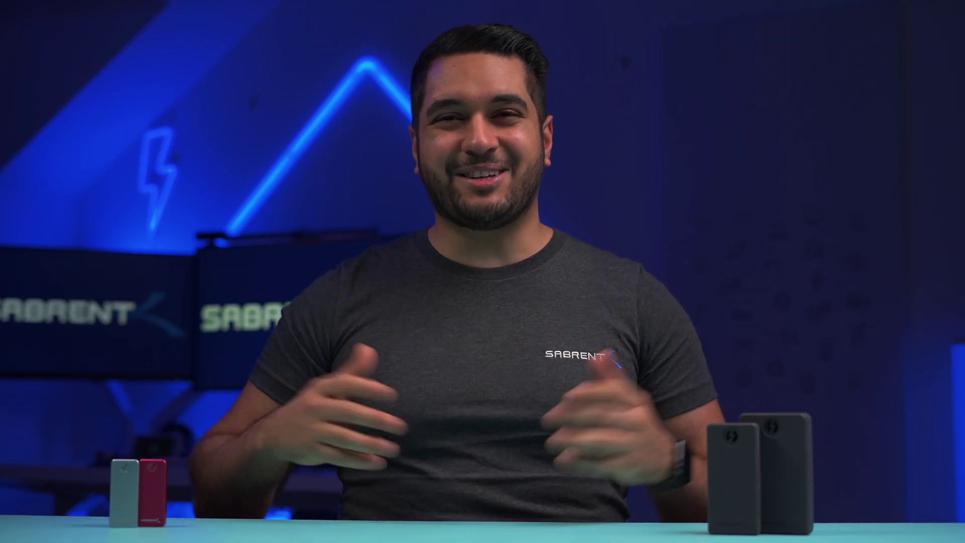